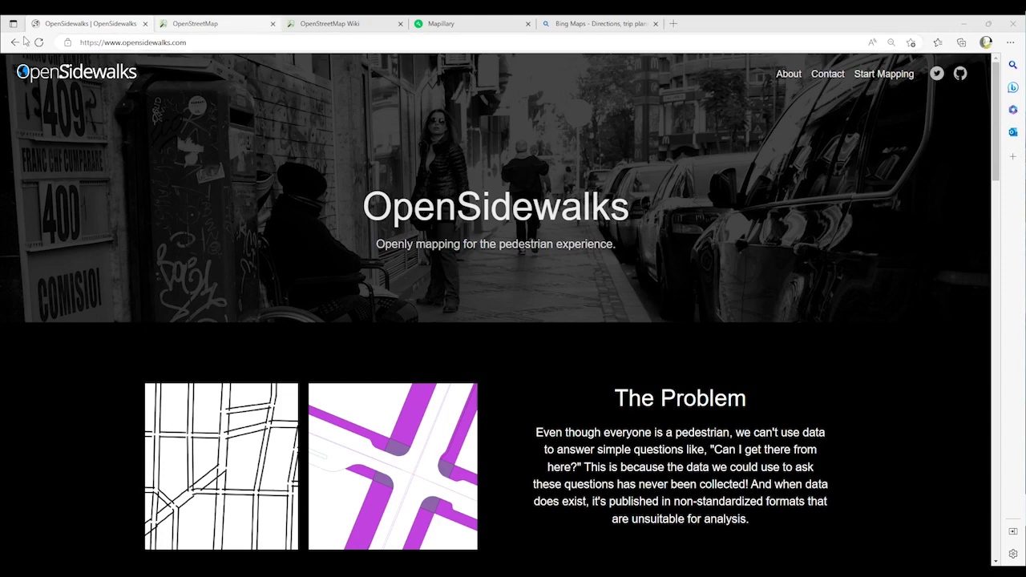
From the OpenSidewalks Tasking Manager's log-in, open the OpenStreetMap registration form for a new account
left_click(204, 24)
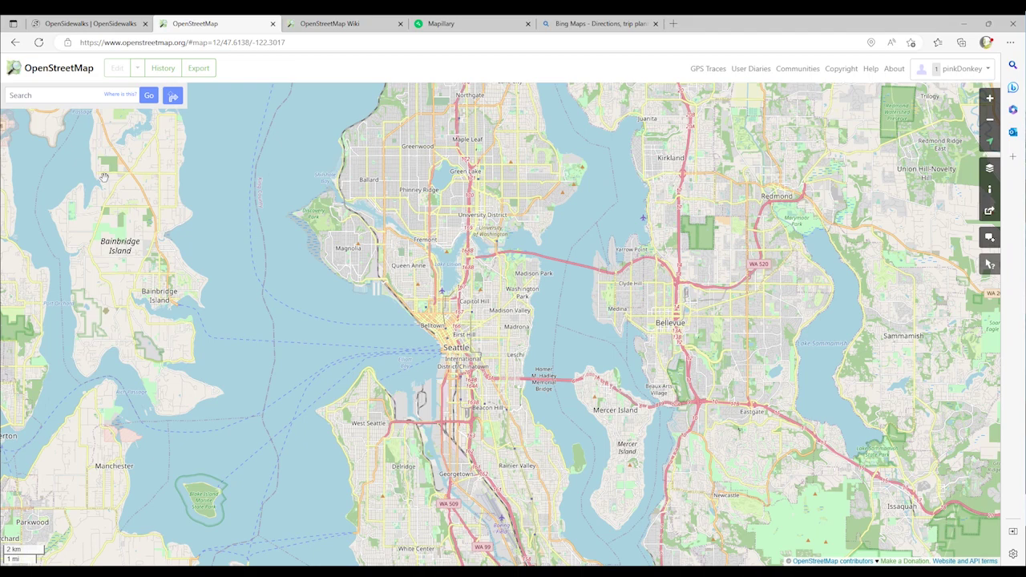
key("ctrl+Tab")
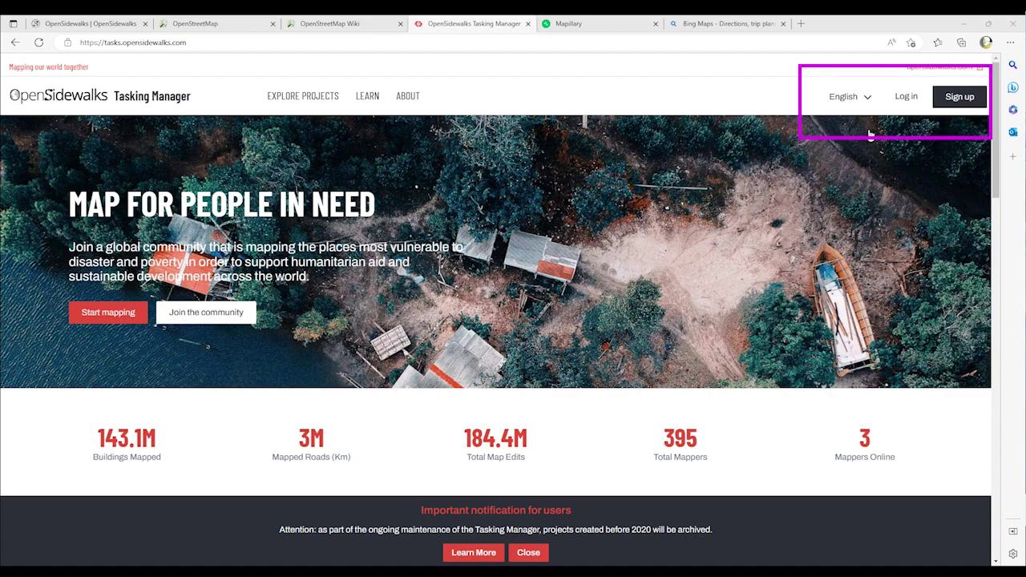
left_click(906, 96)
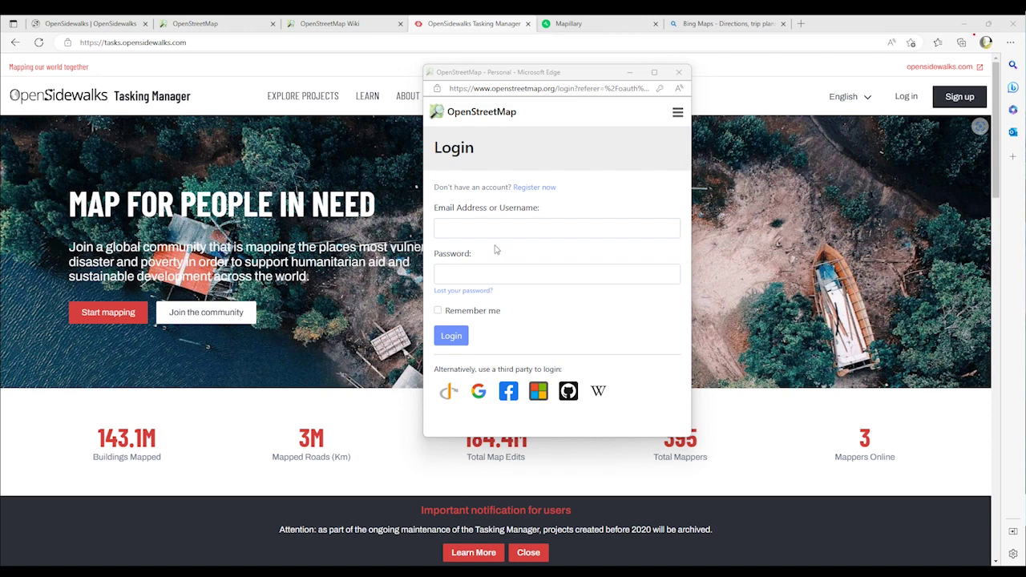
left_click(534, 187)
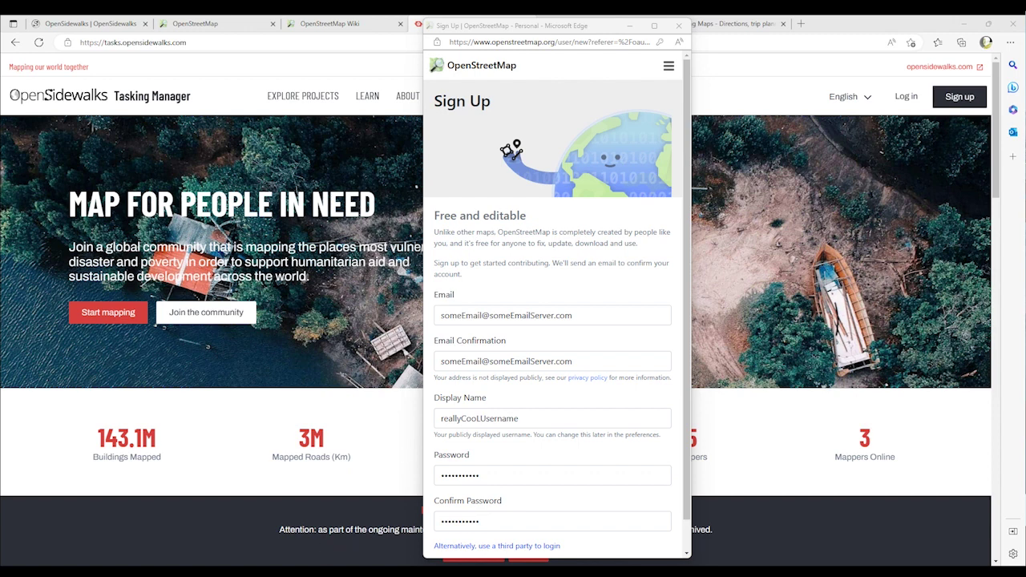
scroll(558, 304, "down", 1)
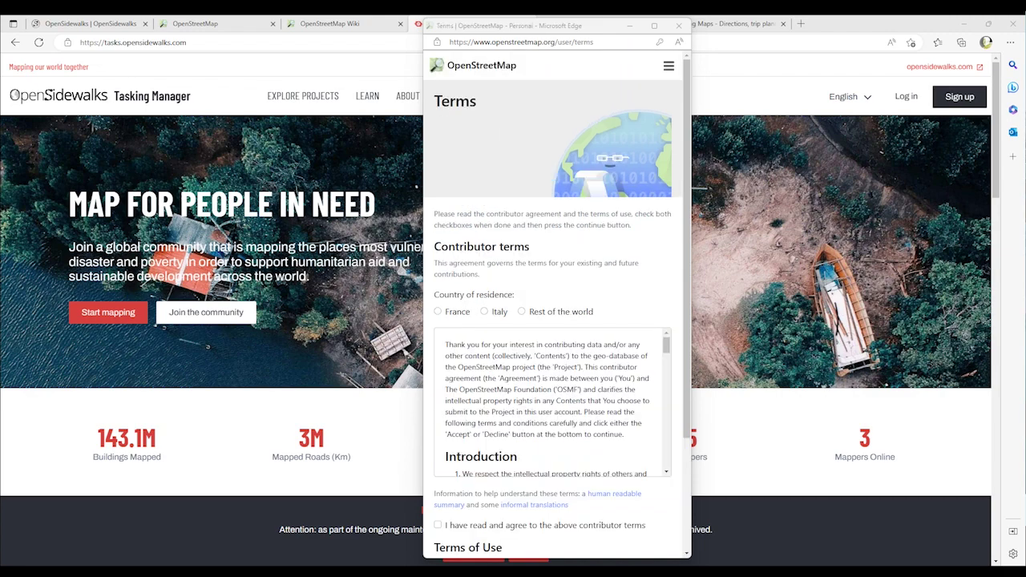
Set the country of residence to Rest of the world and read through the matching contributor terms
scroll(435, 356, "down", 2)
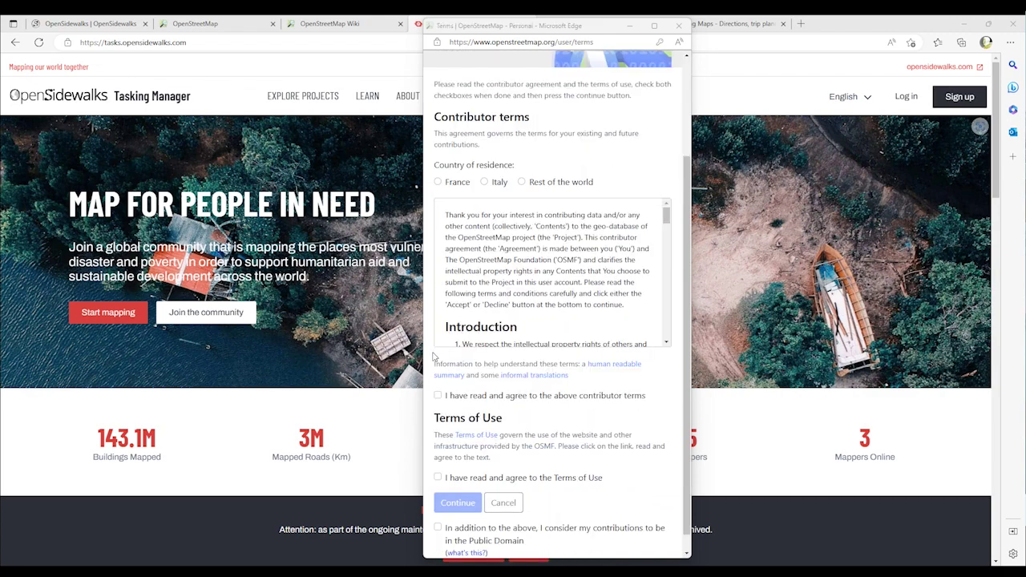
left_click(521, 162)
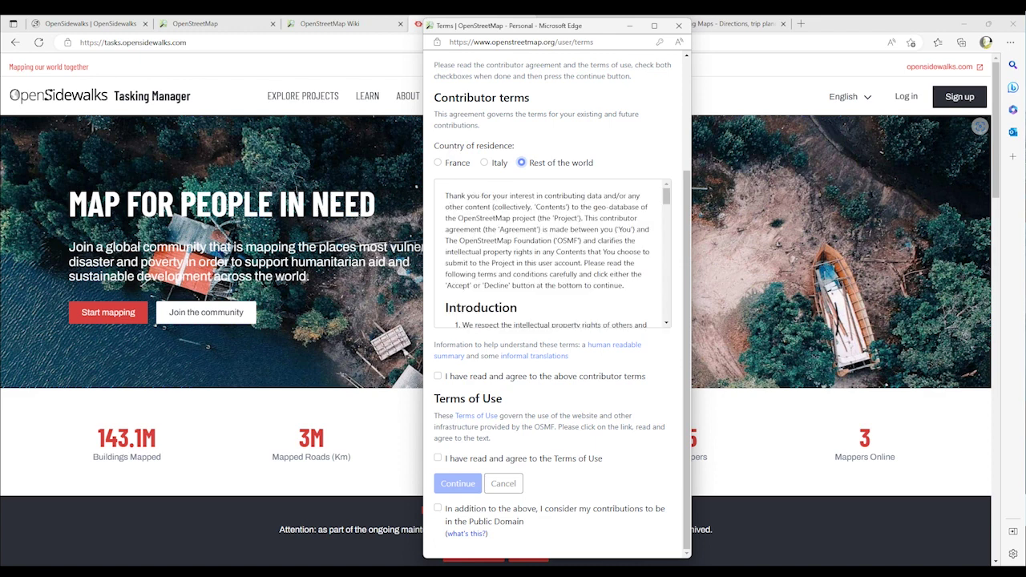
scroll(557, 253, "down", 5)
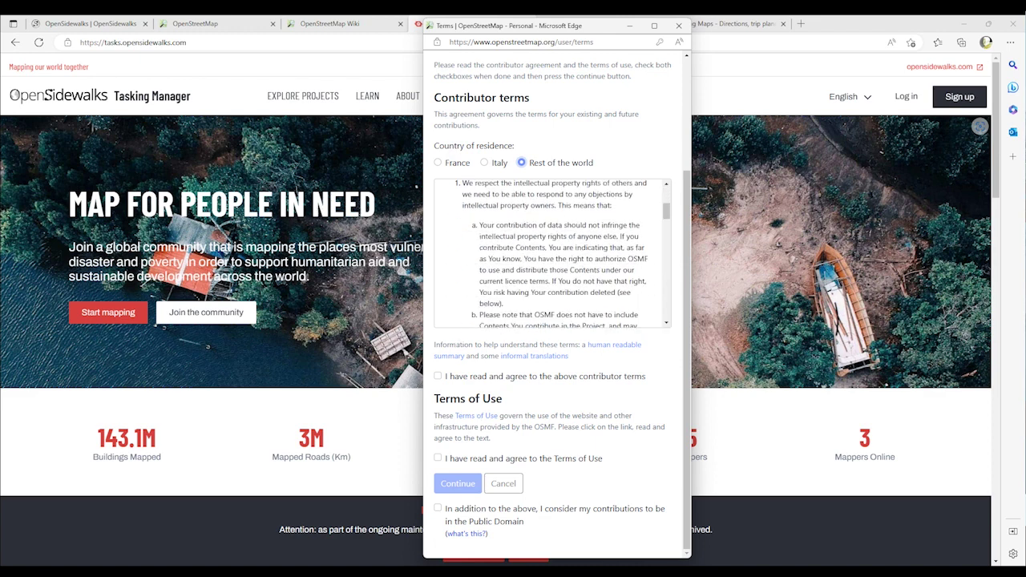
scroll(553, 253, "down", 5)
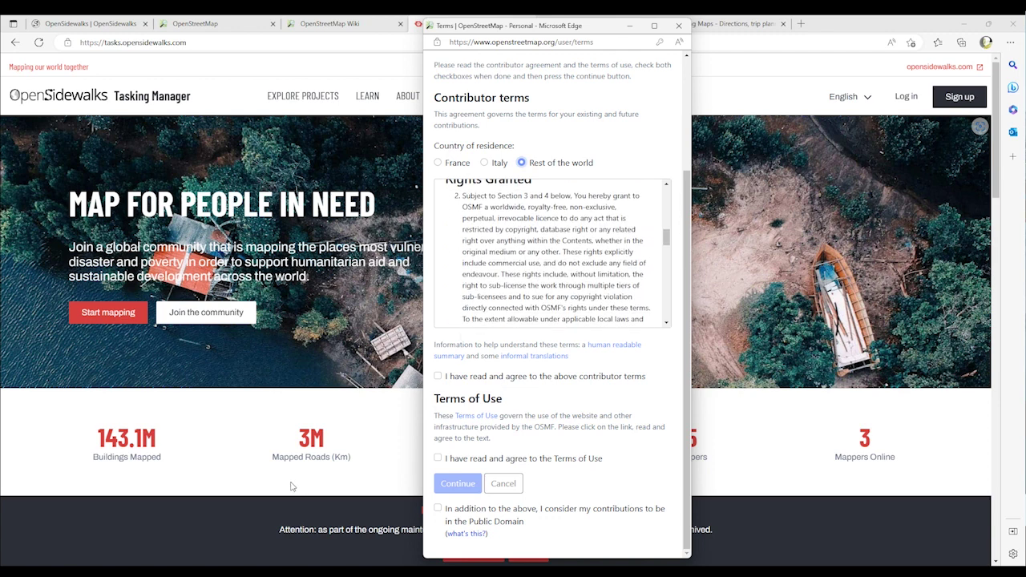
Agree to both the contributor terms and the Terms of Use, and continue the OpenStreetMap registration
key("Tab")
key("Tab")
key("Tab")
key("space")
key("Tab")
key("Tab")
key("space")
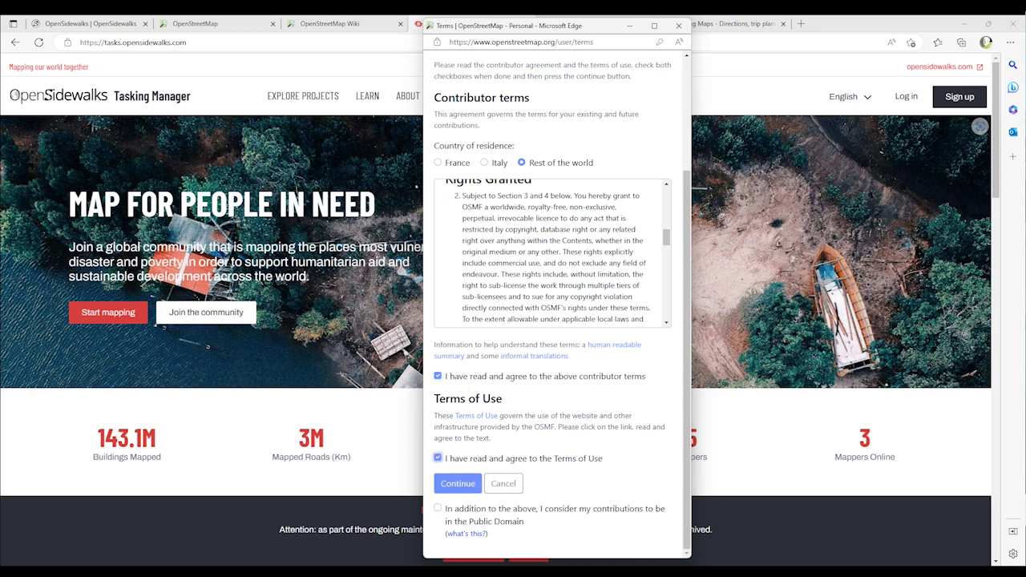
key("Tab")
key("Return")
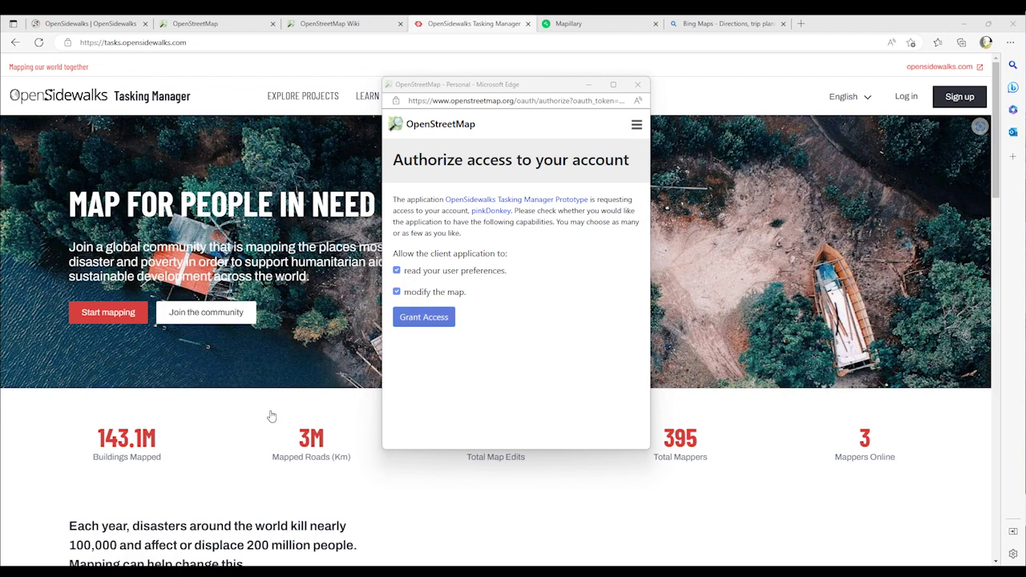
Grant the Tasking Manager access to the OpenStreetMap account and open the account's settings page
key("Return")
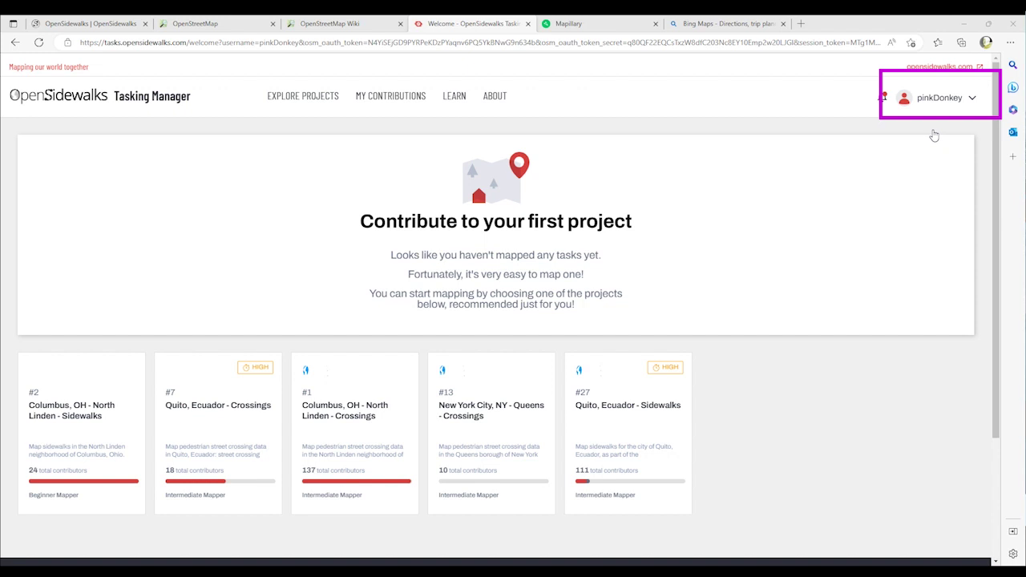
left_click(938, 98)
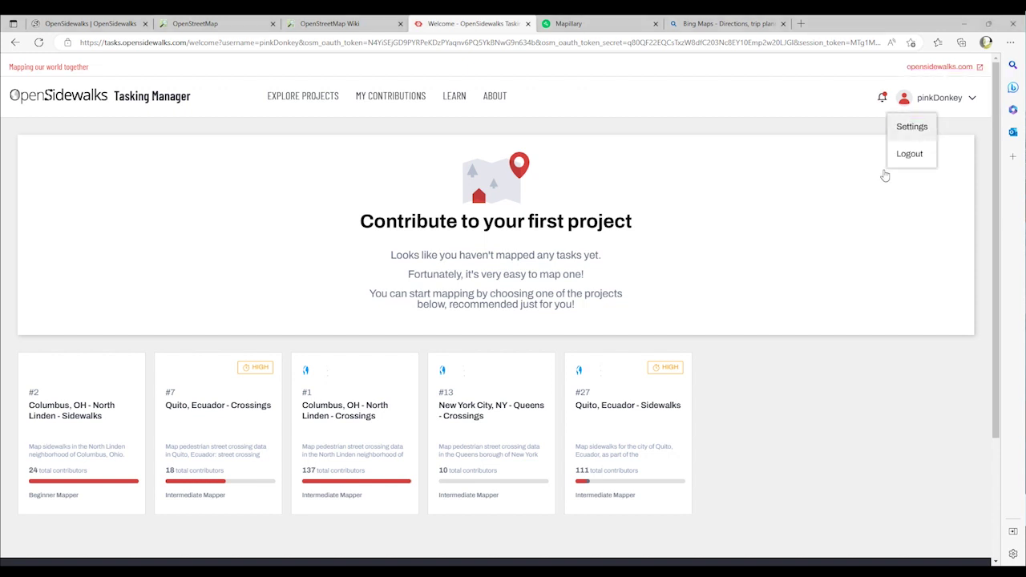
left_click(912, 127)
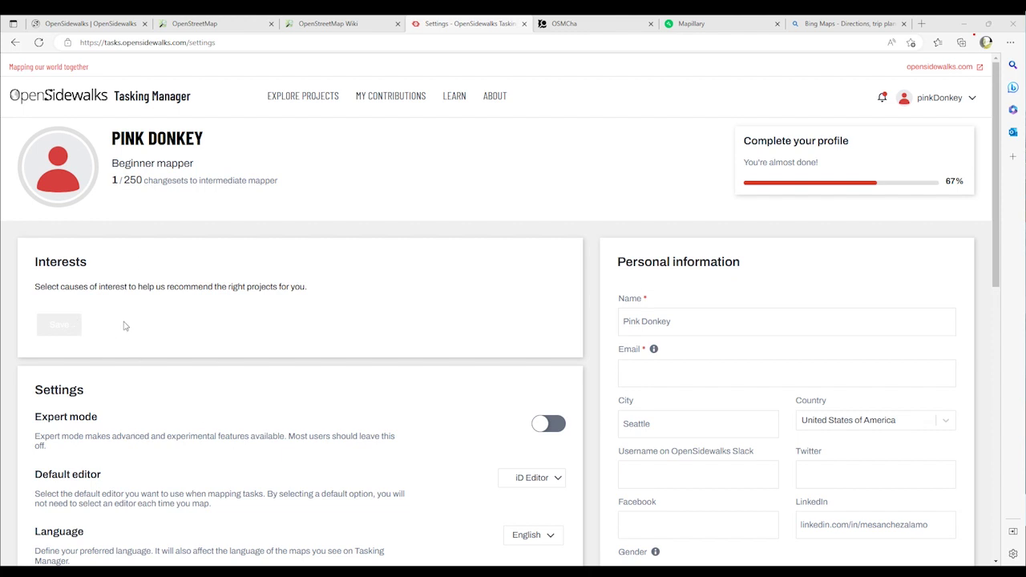
Examine the account settings, including the language choices, notification options, personal information and OpenStreetMap details
scroll(137, 324, "down", 1)
scroll(138, 324, "down", 1)
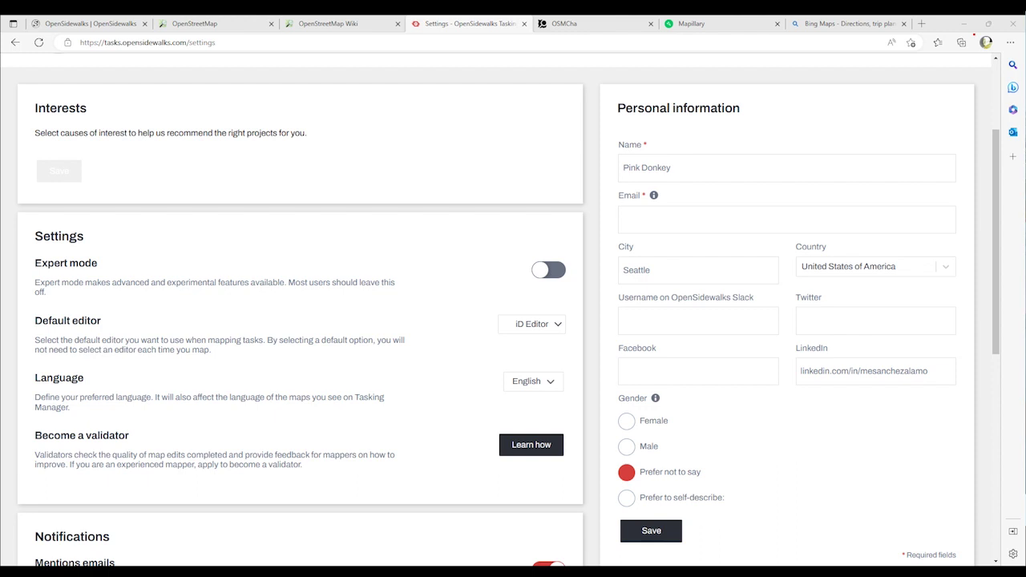
left_click(407, 499)
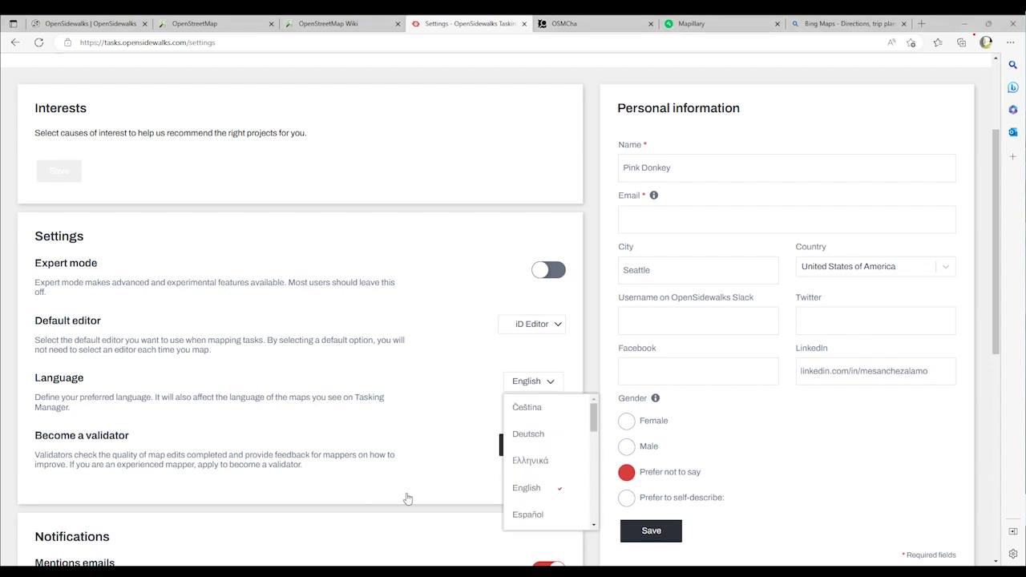
left_click(408, 499)
scroll(406, 497, "down", 4)
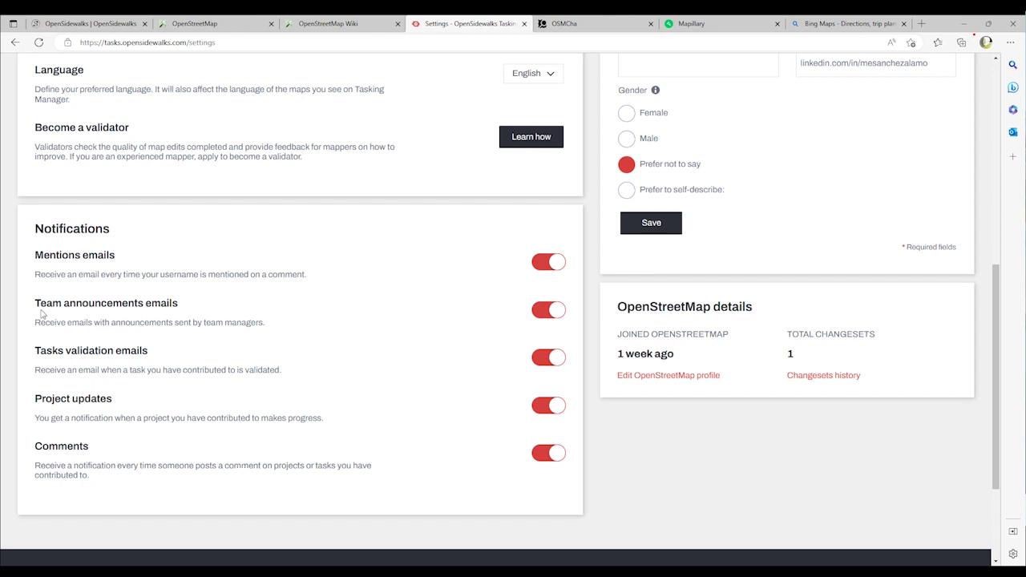
scroll(806, 489, "up", 4)
scroll(806, 490, "down", 4)
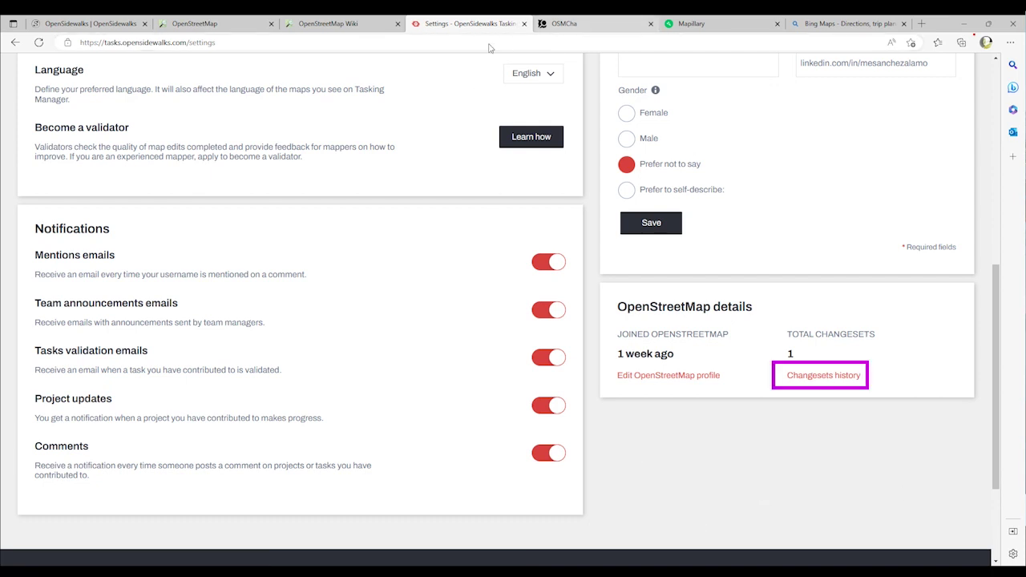
Switch to the changeset history in OSMCha and open the changeset for the Seattle street crossings
key("ctrl+Tab")
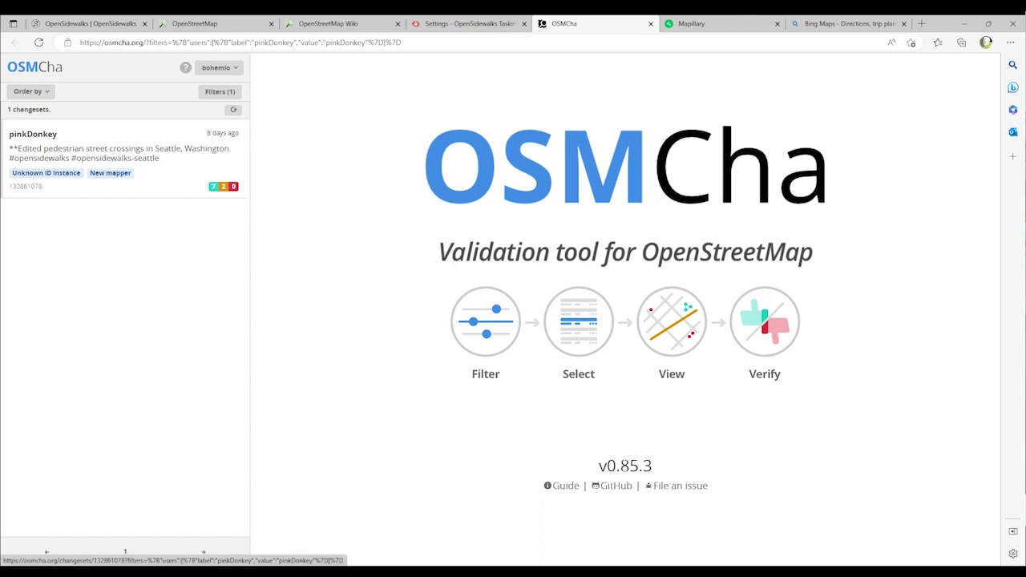
left_click(120, 157)
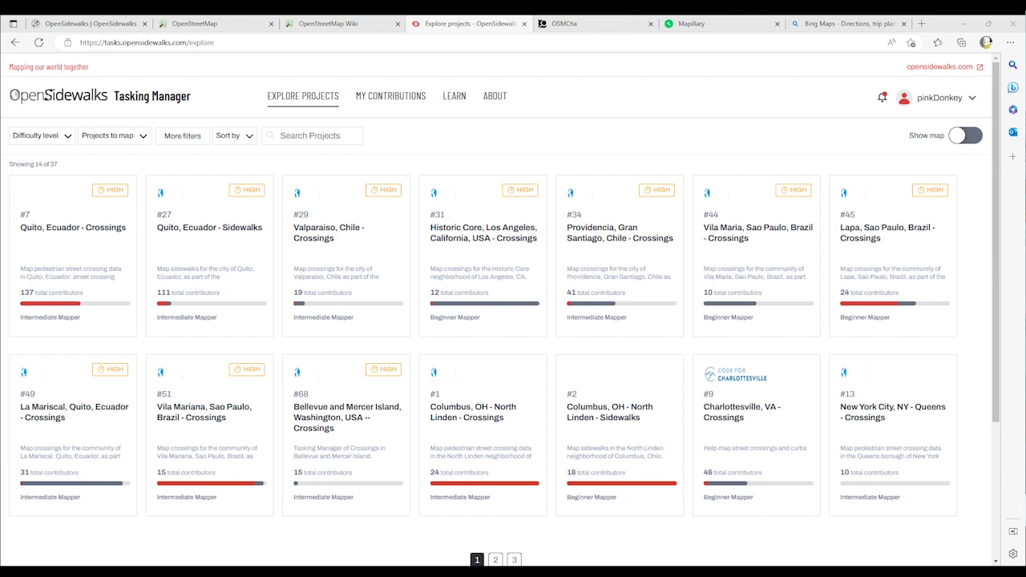
Search the mapping projects for "seattle" and open project #58, Seattle, Washington, USA - Crossings in Pedestrian Environment
left_click(313, 135)
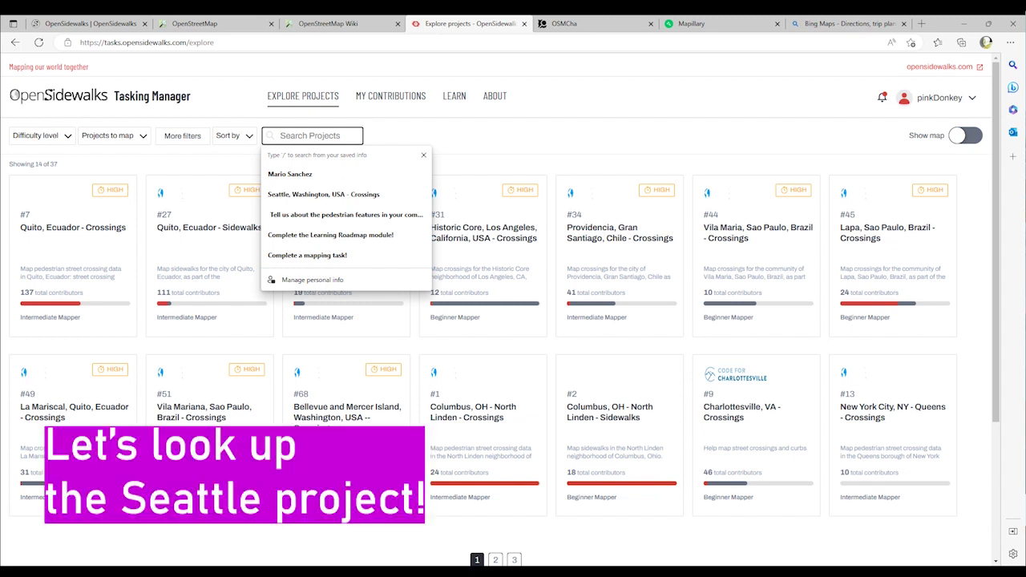
type("seattle")
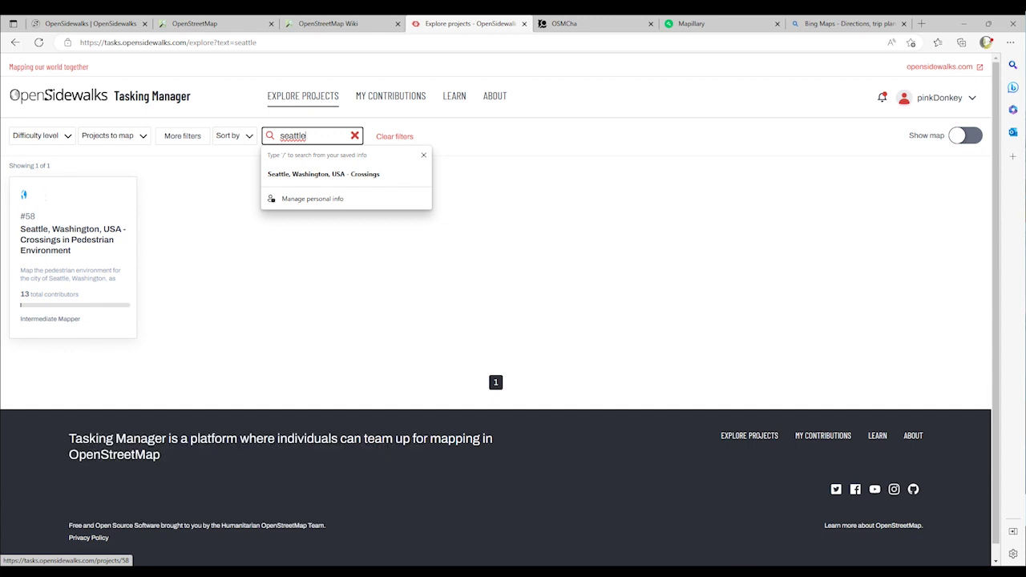
left_click(73, 239)
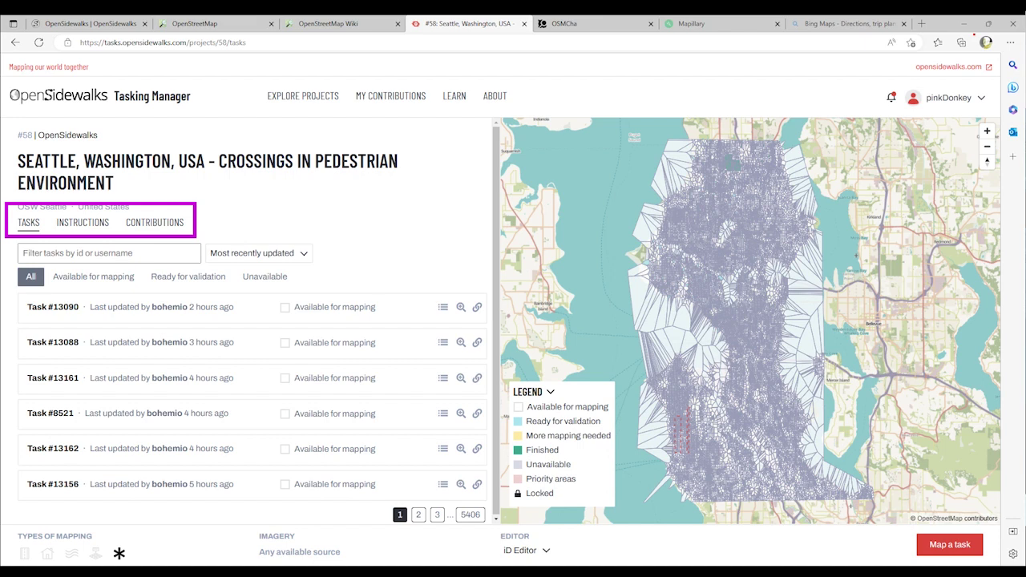
Review the Seattle project's contributions and mapping instructions, and return to its task list
left_click(155, 222)
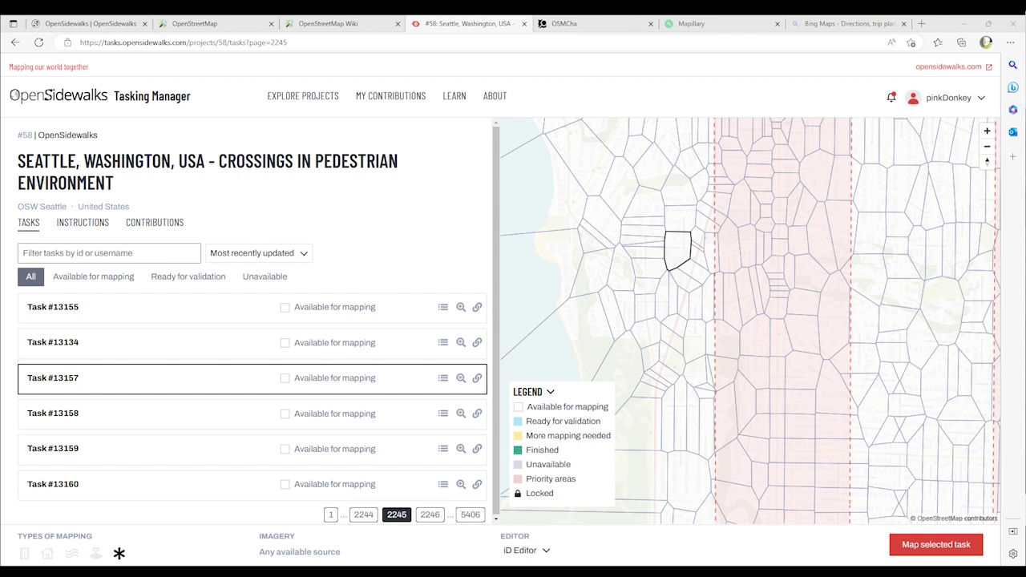
left_click(82, 222)
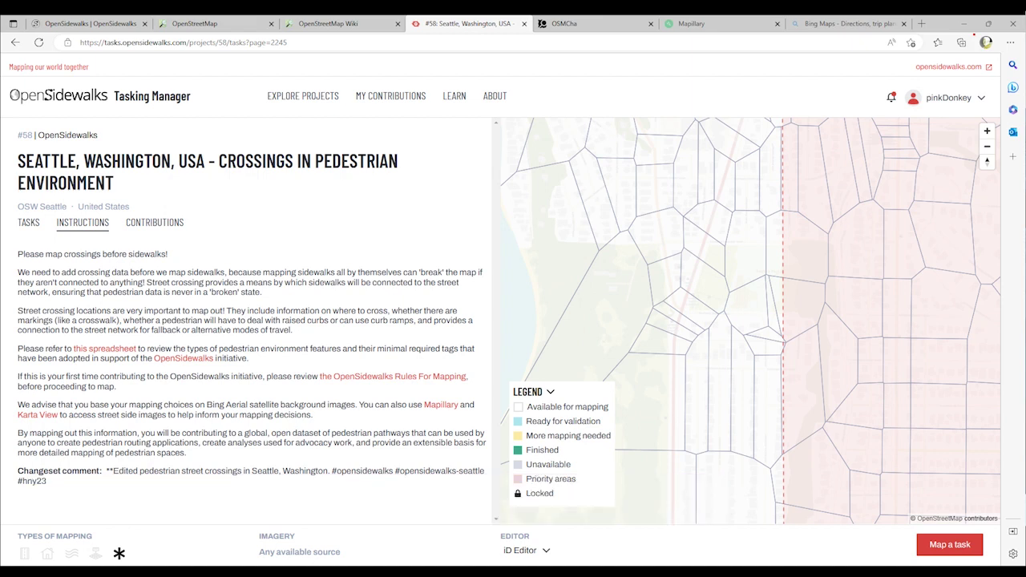
left_click(28, 222)
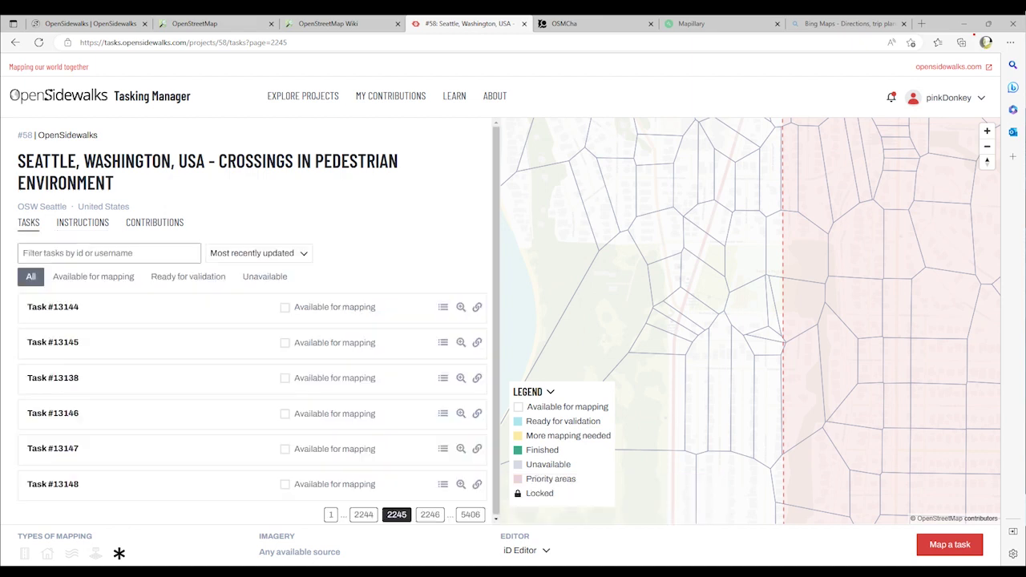
Filter the project's tasks by ID 13088 and select the matching task
left_click(109, 252)
type("13088")
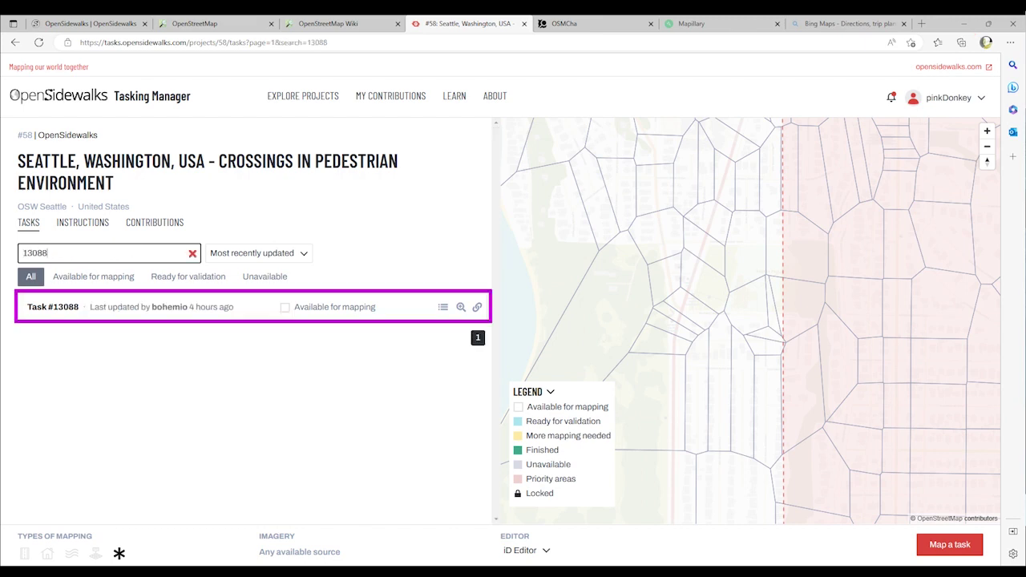
left_click(241, 307)
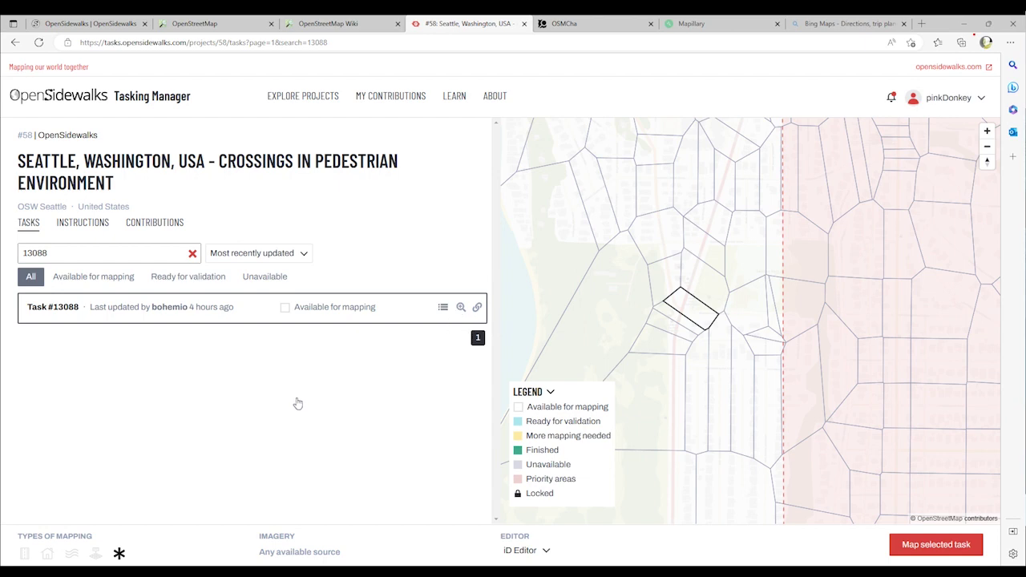
View the activity history of task 13088, close it and zoom the map to the task area
key("Return")
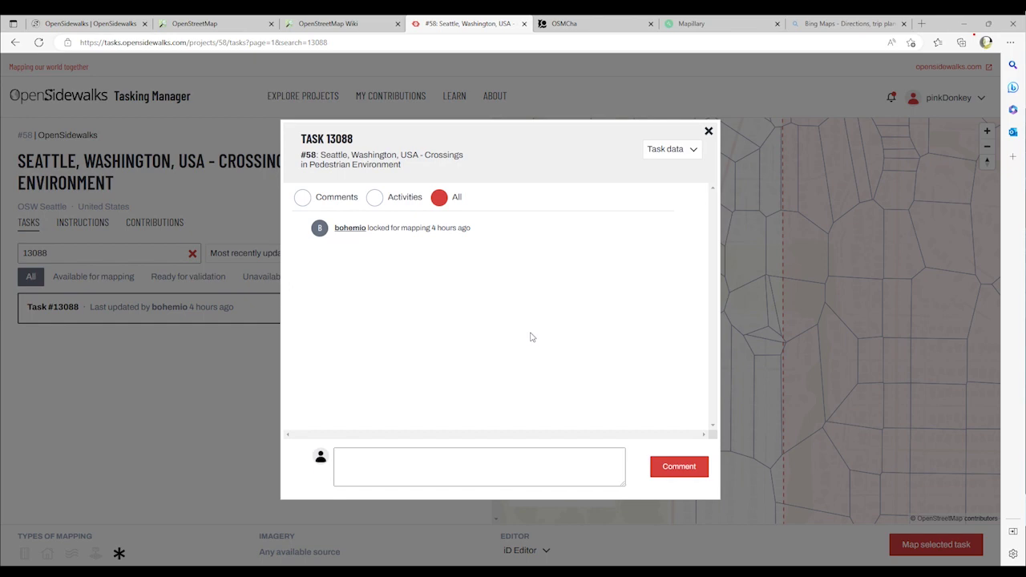
key("Escape")
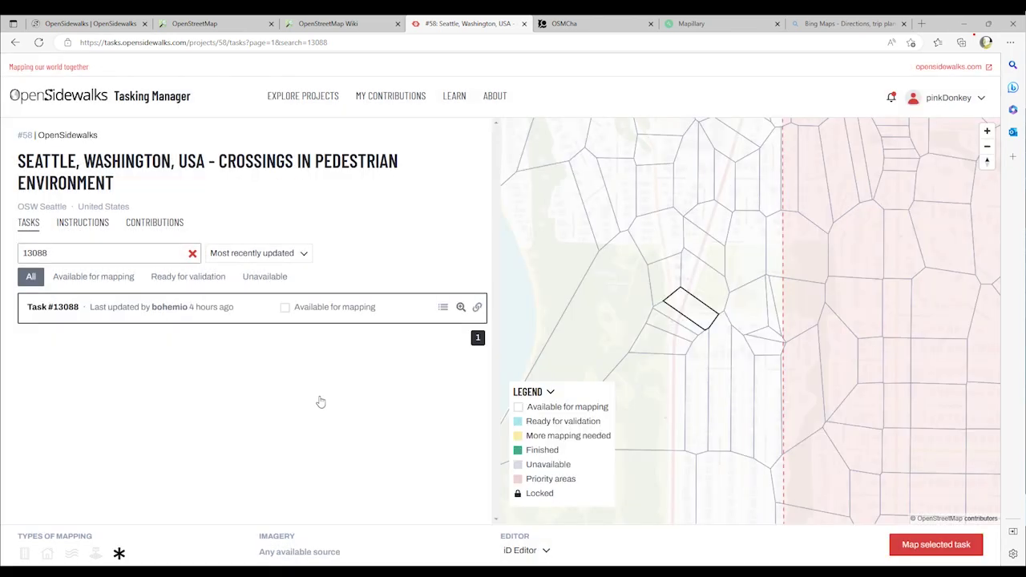
key("Tab")
key("Return")
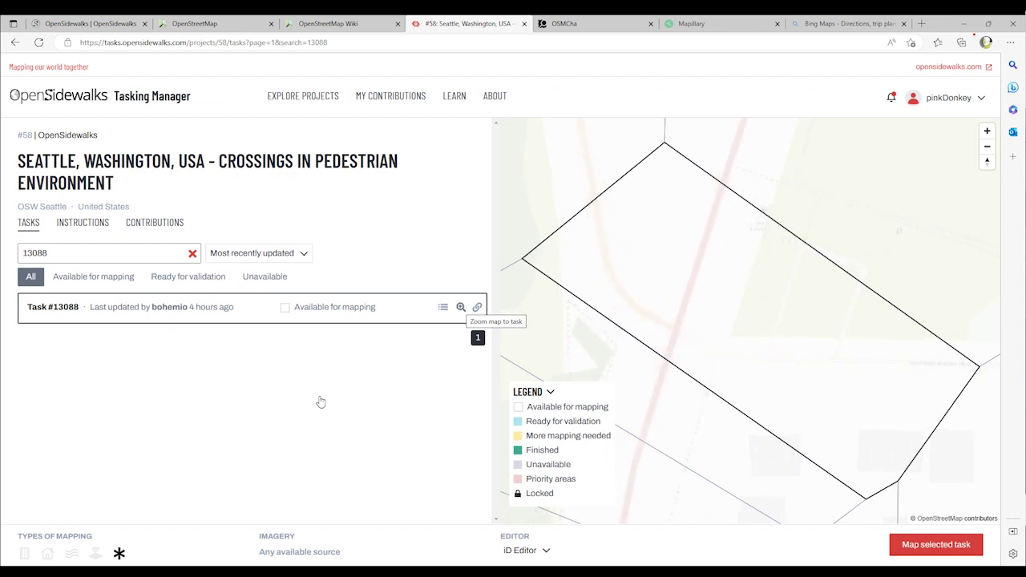
Start mapping task 13088 in the iD Editor
key("Tab")
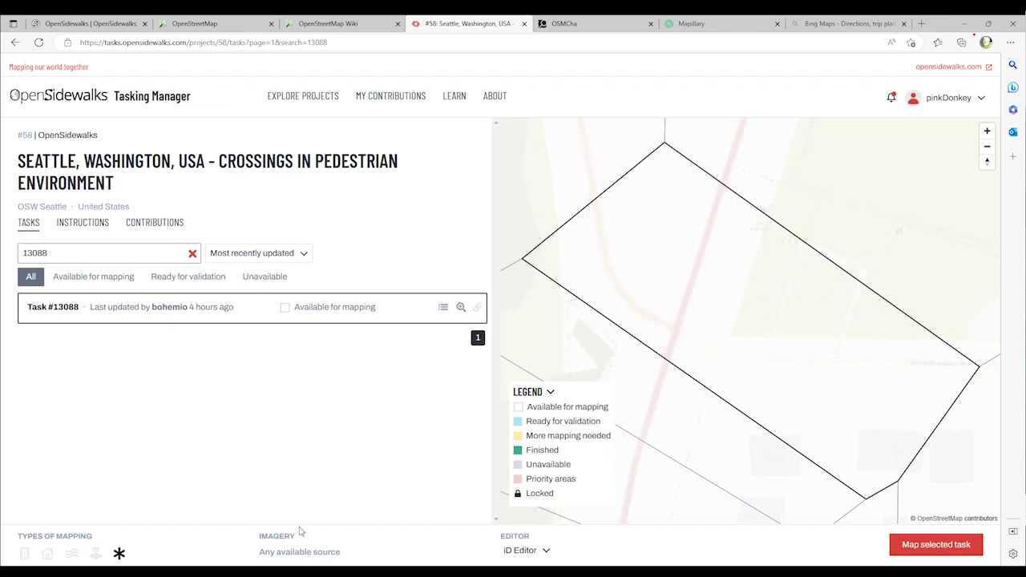
key("Return")
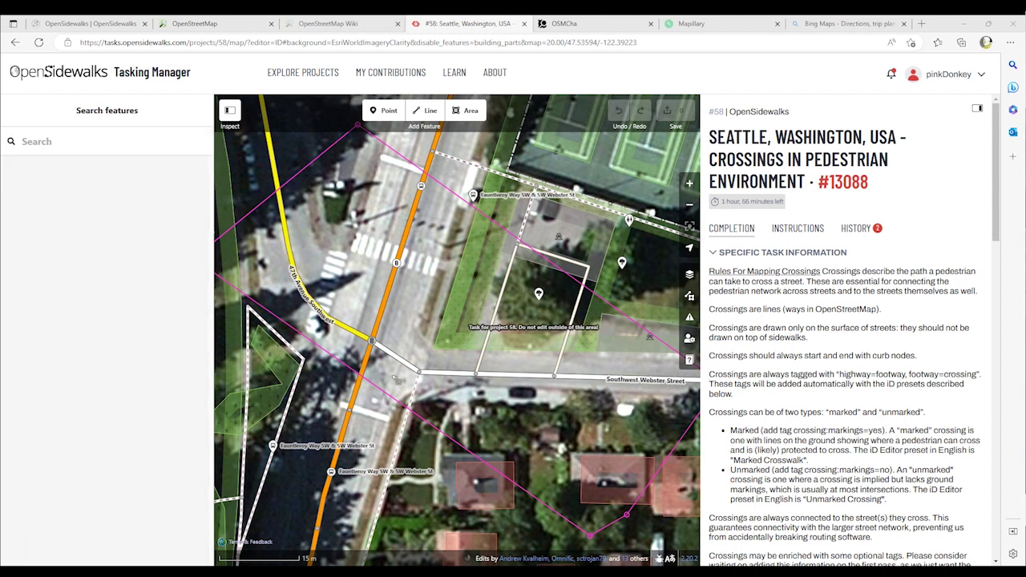
Inspect the feature details of the primary road Fauntleroy Way Southwest, and hide the editor's feature sidebar
left_click(689, 396)
left_click(263, 365)
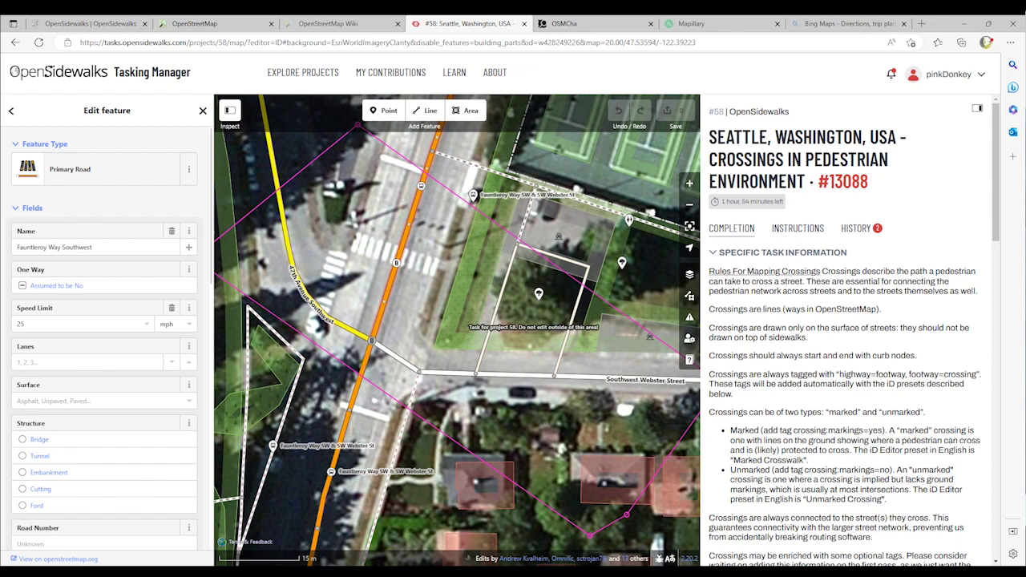
key("grave")
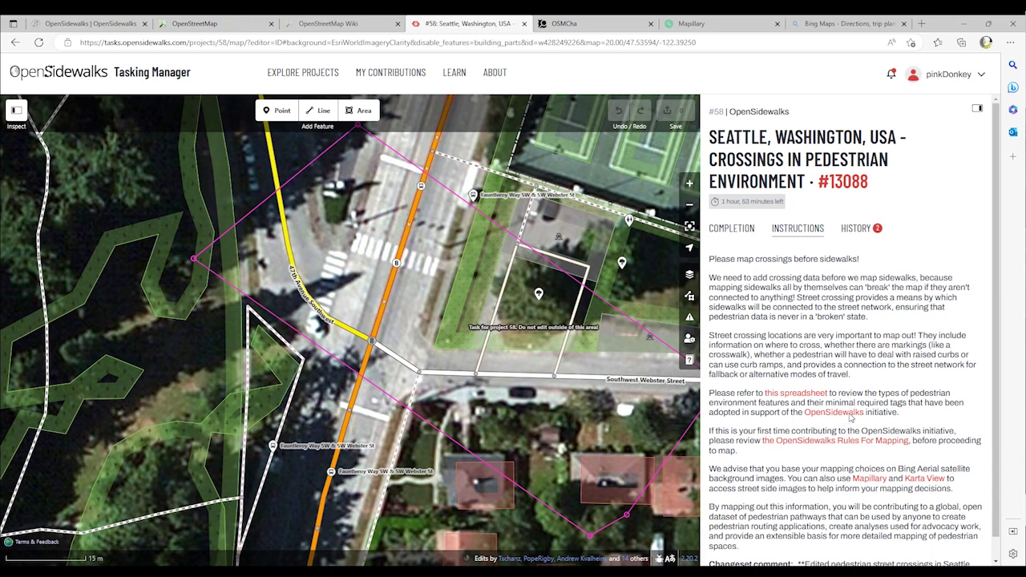
Review the task instructions and the specific task information on mapping crossings, sidewalks and links in the completion section, and collapse that information
scroll(842, 470, "down", 1)
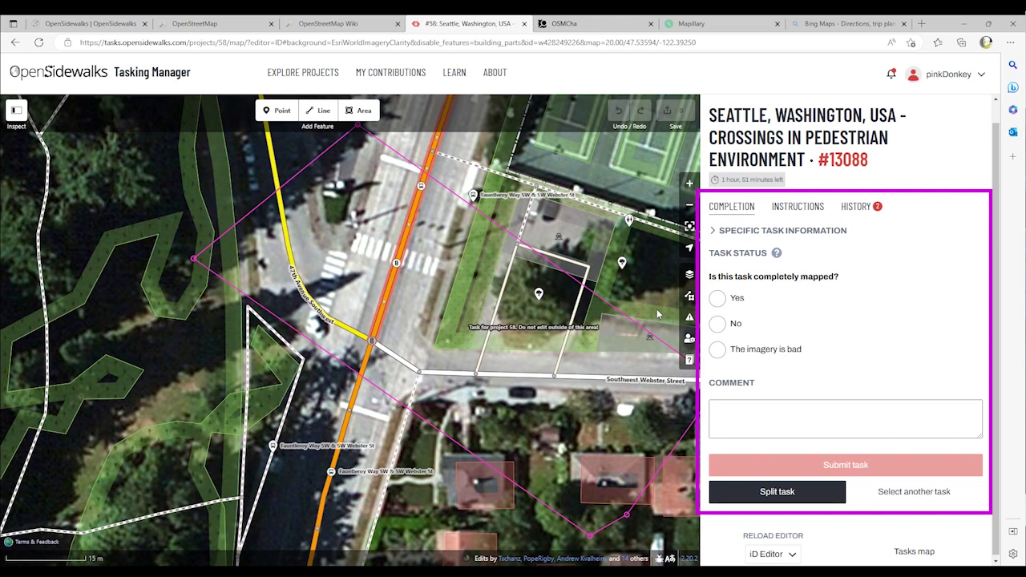
left_click(783, 231)
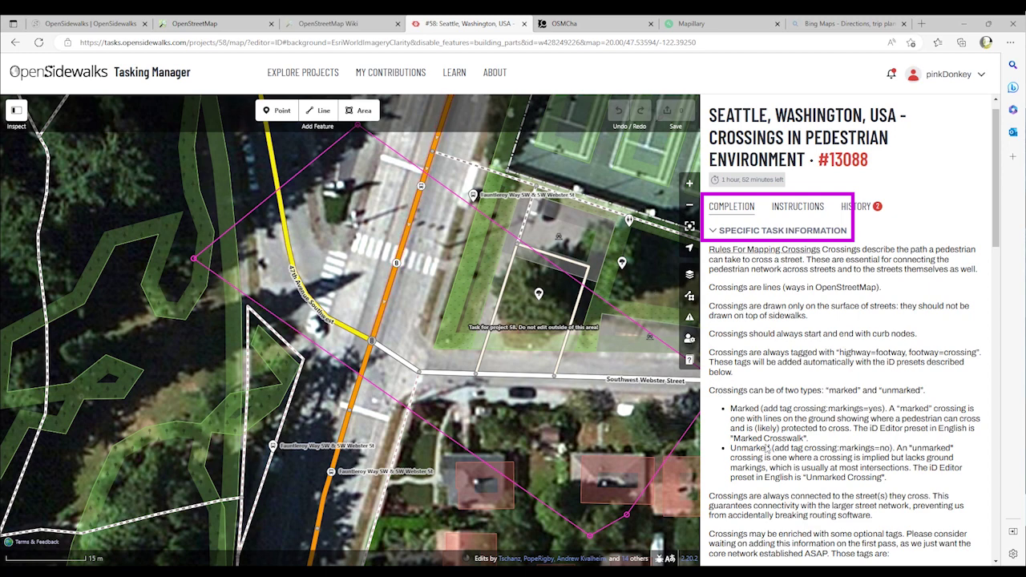
scroll(846, 328, "down", 12)
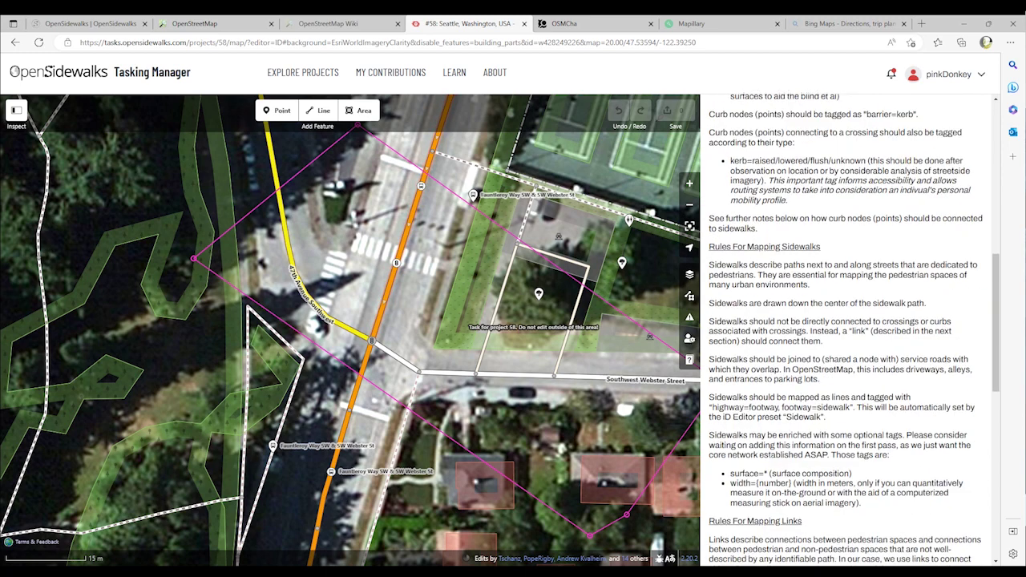
scroll(846, 329, "down", 4)
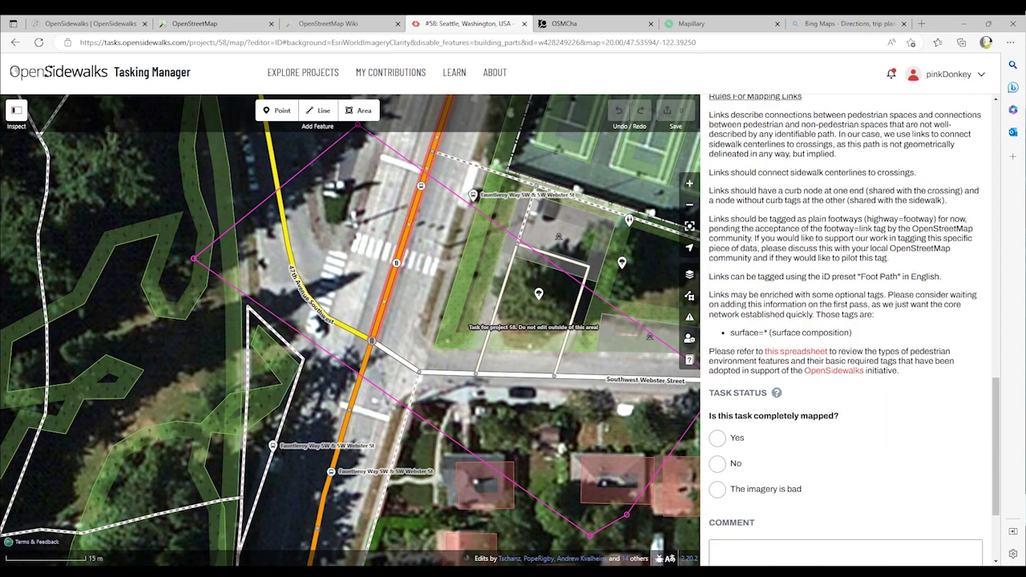
scroll(757, 407, "up", 16)
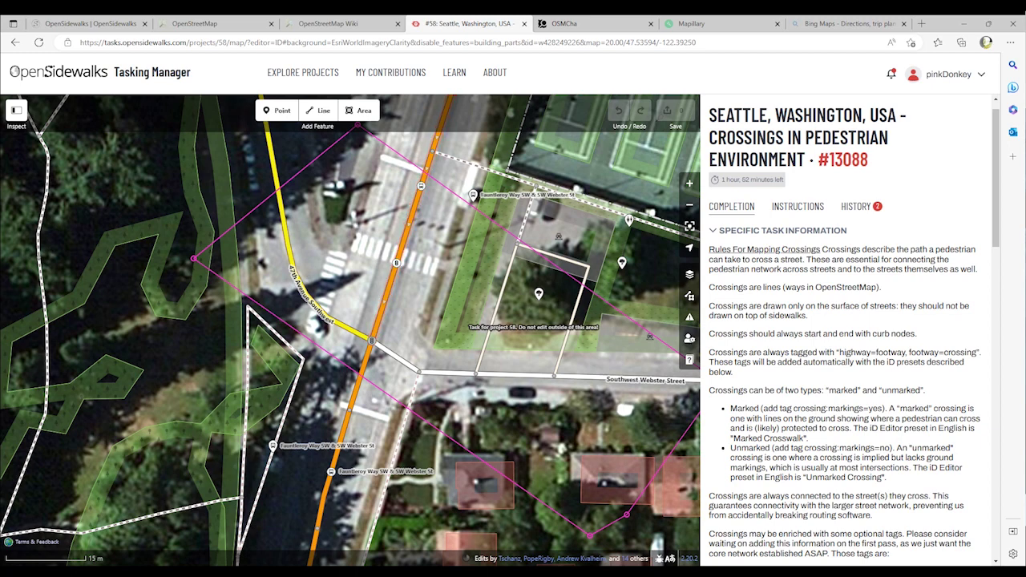
left_click(770, 230)
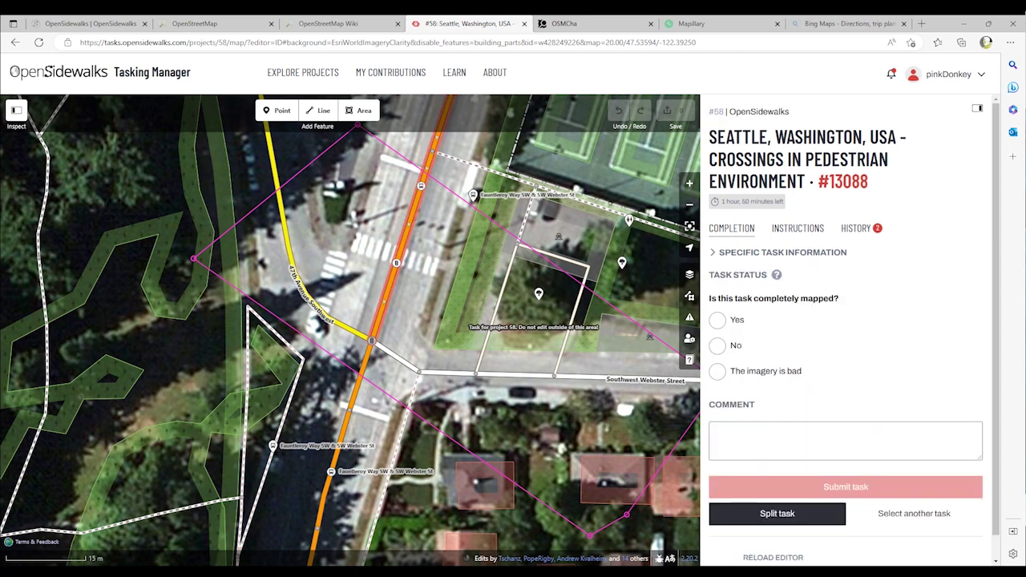
Collapse the task panel and show the feature details of the primary road Fauntleroy Way Southwest beside the map
left_click(358, 387)
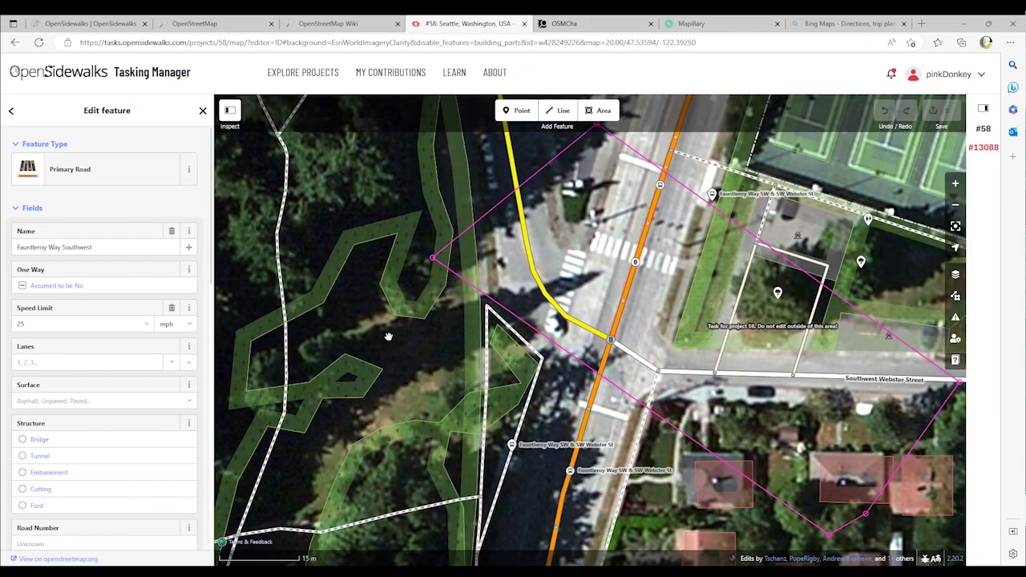